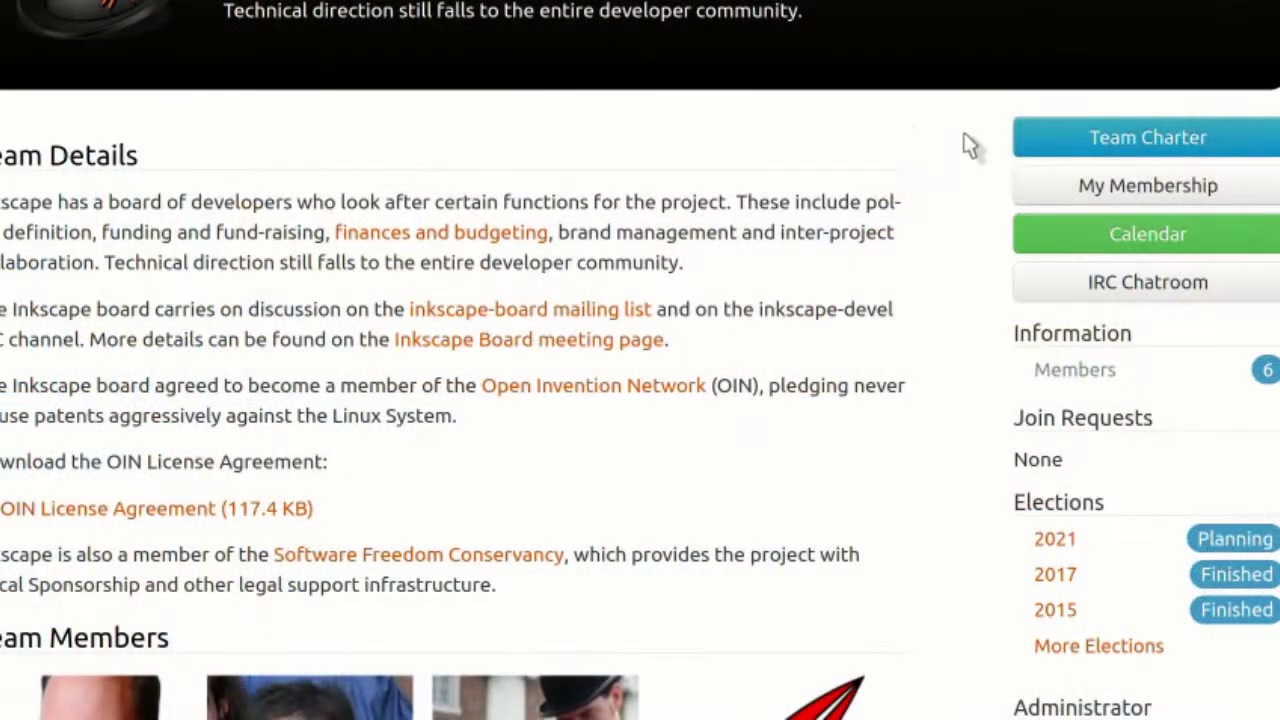
# Open the Inkscape Board Team Charter and read its Team Membership and Calling for Votes rules
pyautogui.click(1066, 141)
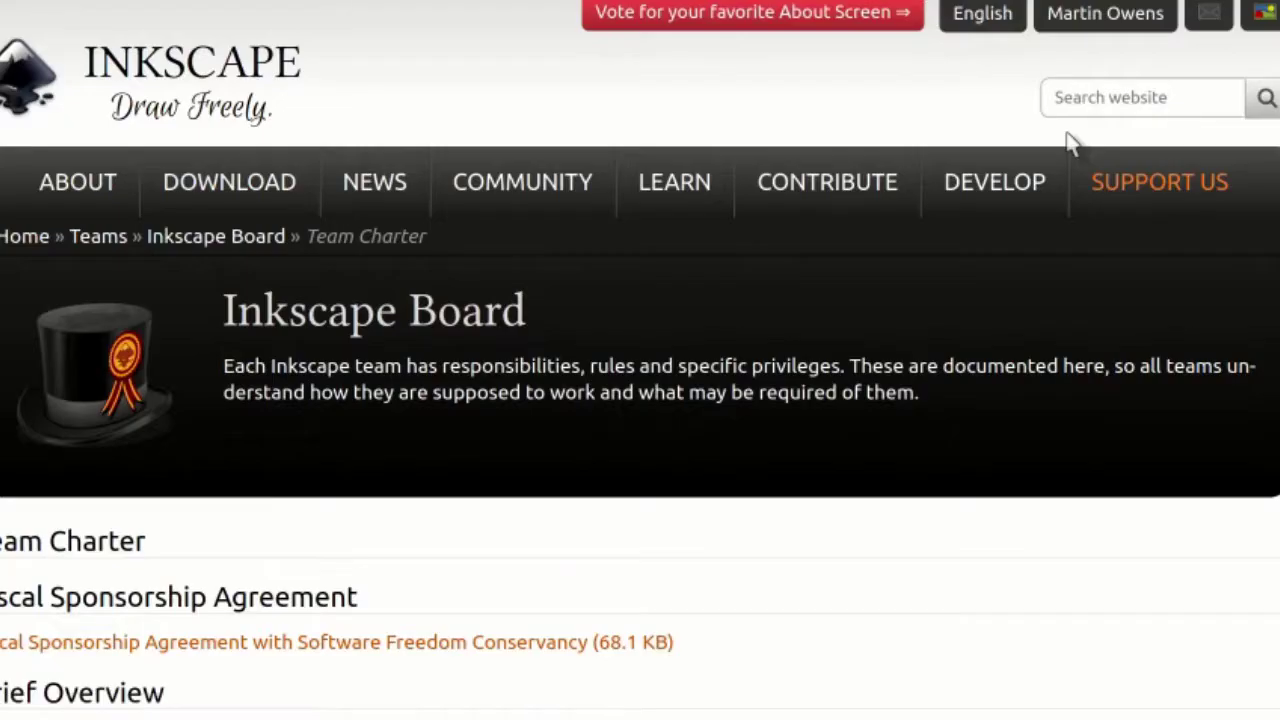
pyautogui.scroll(-5, 873, 315)
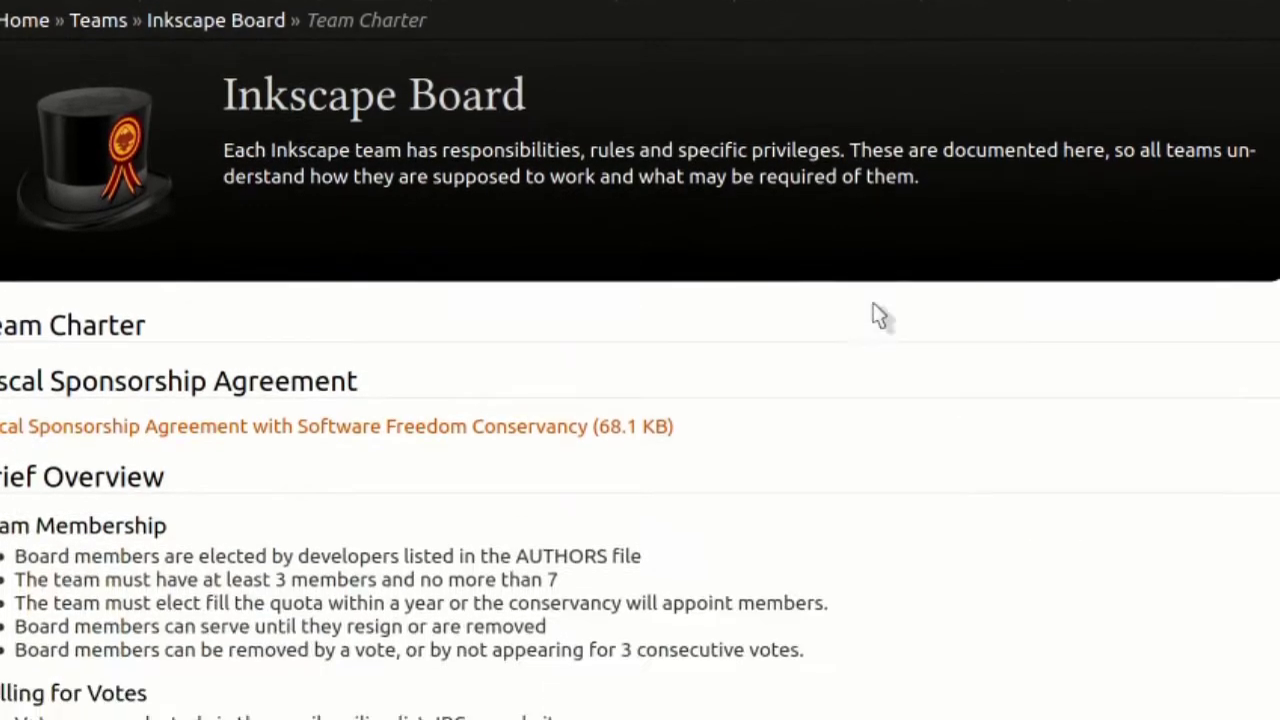
pyautogui.scroll(-1, 877, 315)
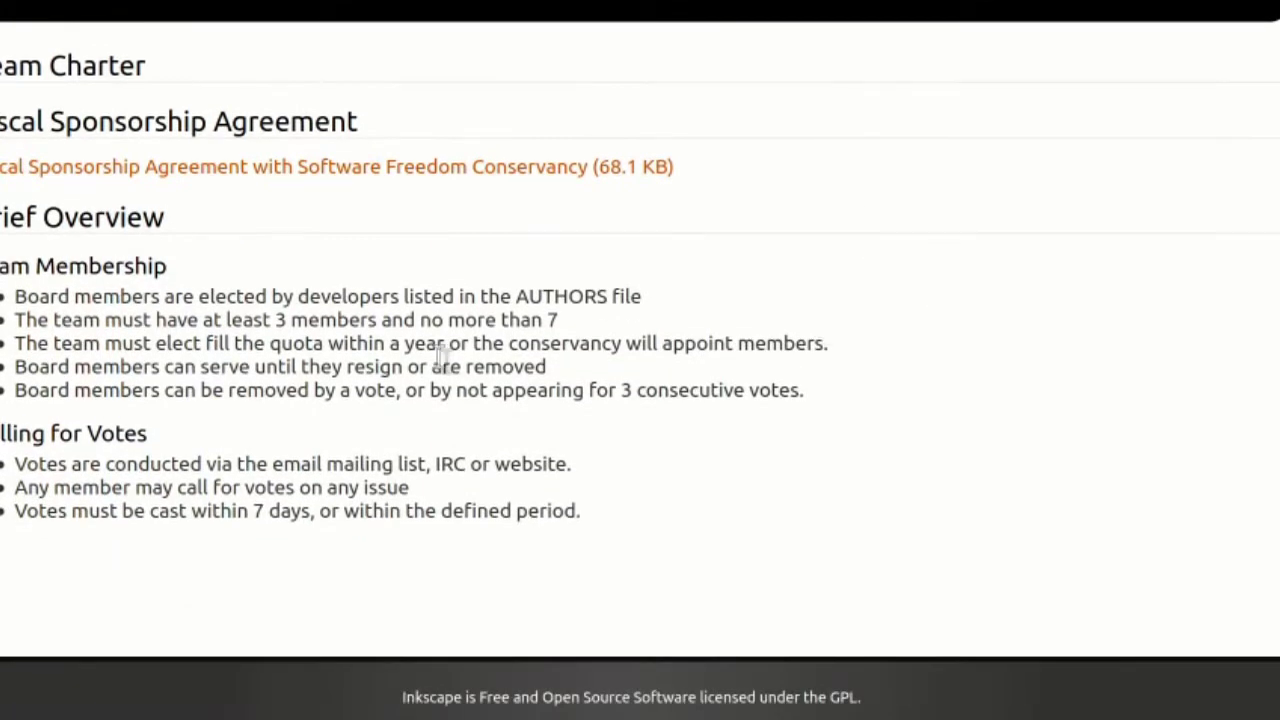
pyautogui.moveTo(16, 296); pyautogui.dragTo(632, 296)
pyautogui.click(597, 296)
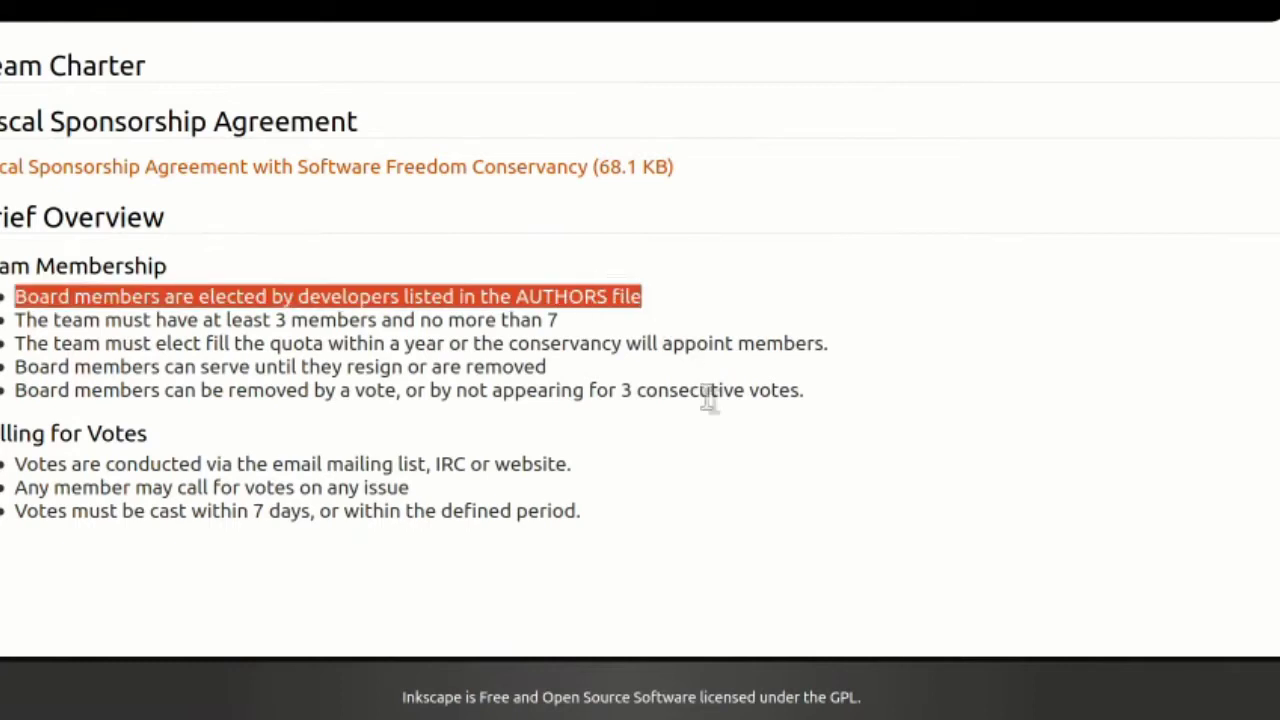
pyautogui.click(412, 452)
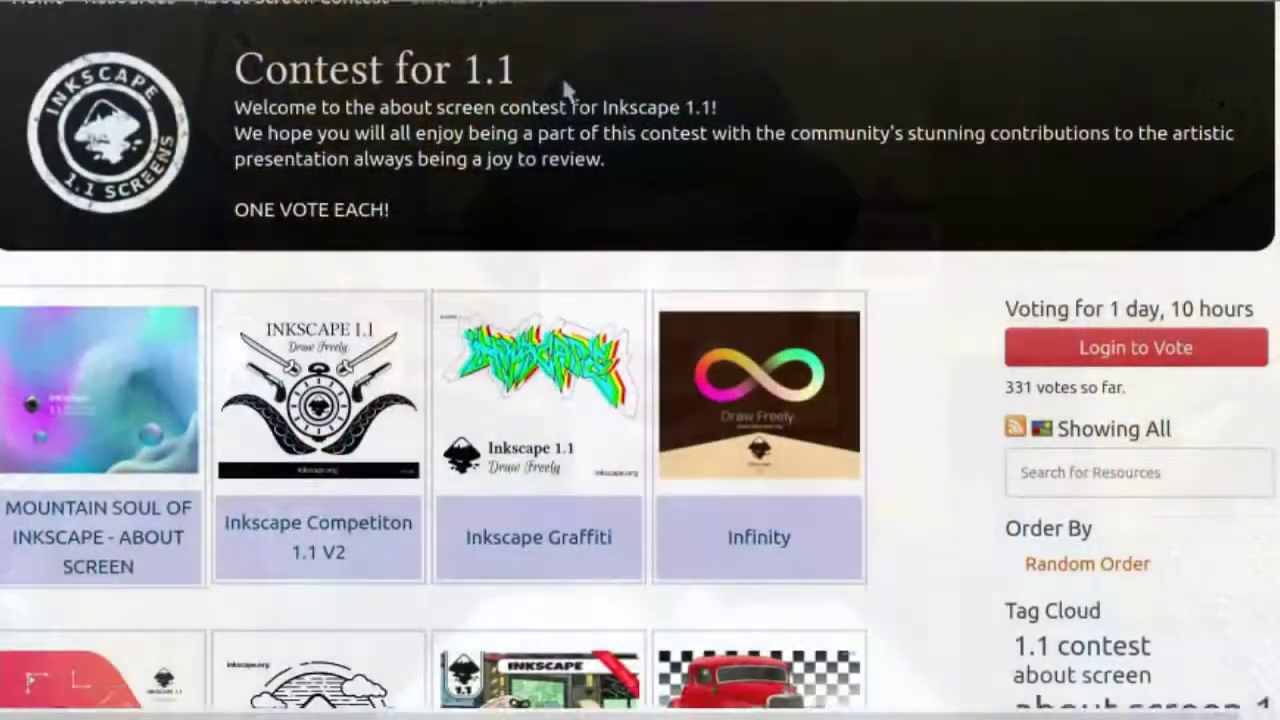
# Scroll the Contest for 1.1 gallery and highlight the remaining voting time
pyautogui.scroll(-1, 565, 90)
pyautogui.scroll(-1, 565, 90)
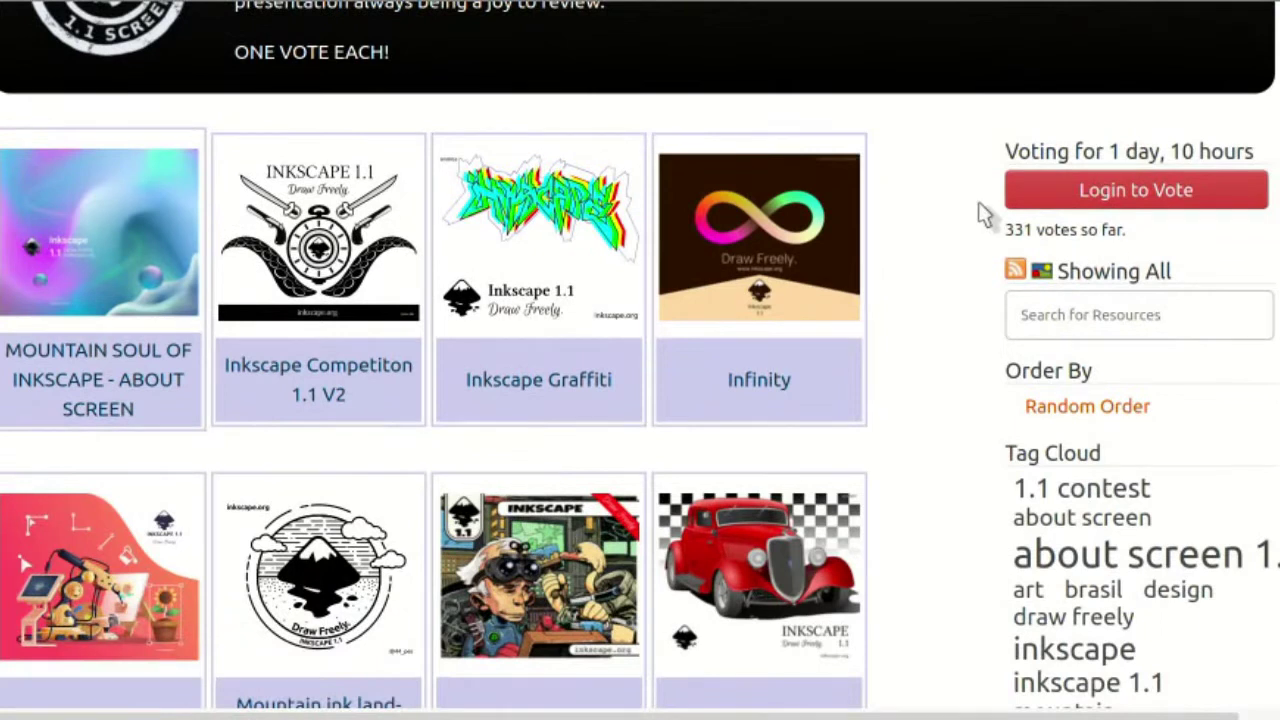
pyautogui.moveTo(1010, 152); pyautogui.dragTo(1268, 168)
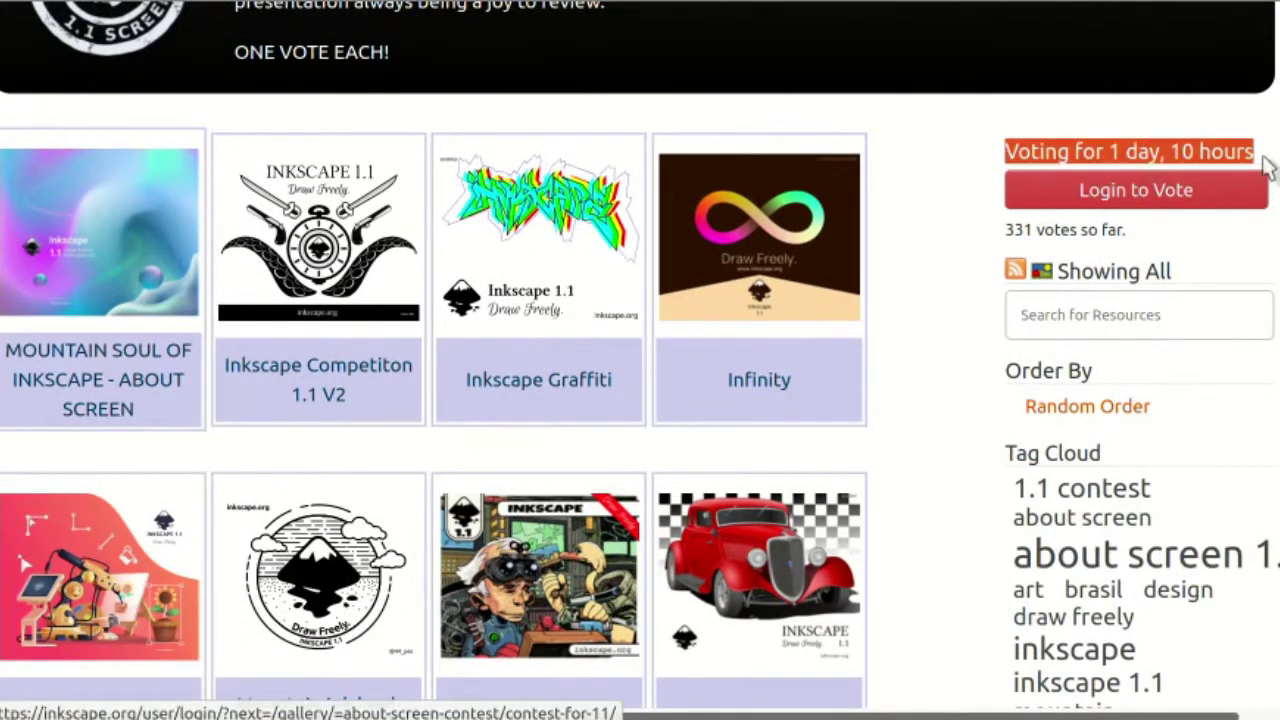
pyautogui.click(914, 263)
# Browse the entries, then switch the Showing All gallery to the thumbnail mosaic view
pyautogui.scroll(-10, 914, 263)
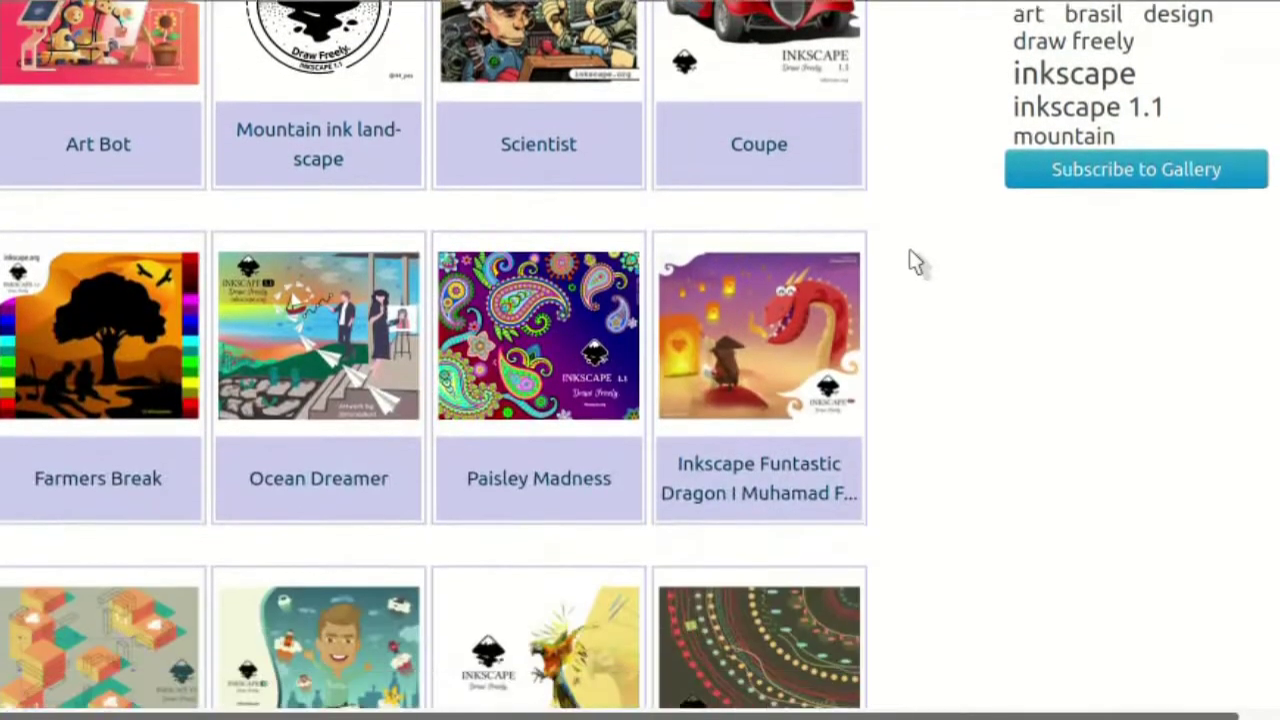
pyautogui.scroll(-10, 910, 251)
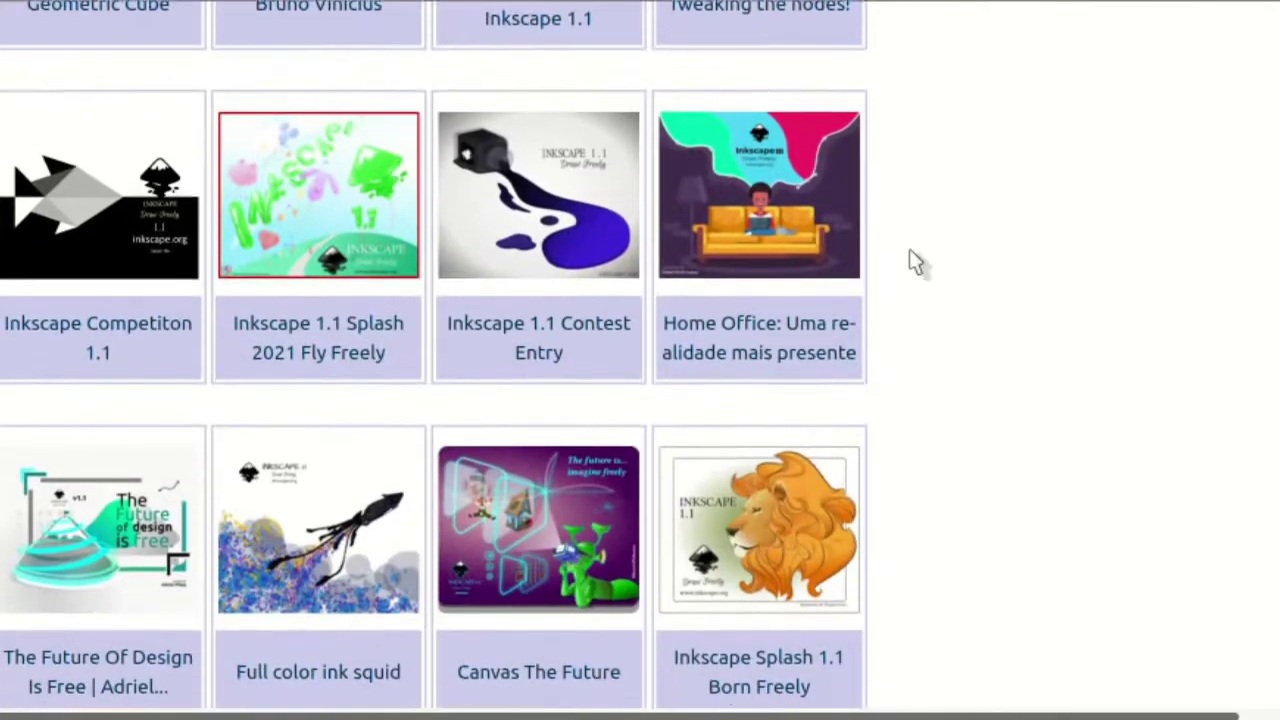
pyautogui.scroll(-10, 910, 251)
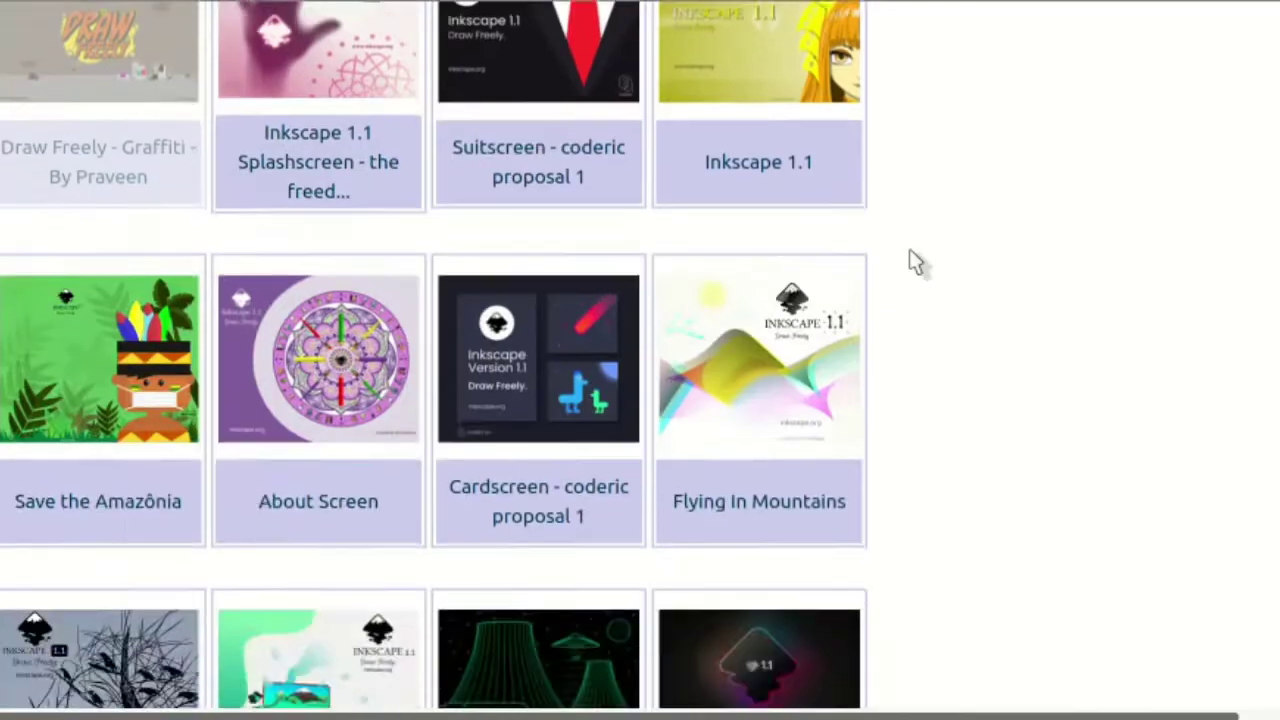
pyautogui.scroll(-3, 910, 252)
pyautogui.scroll(20, 910, 252)
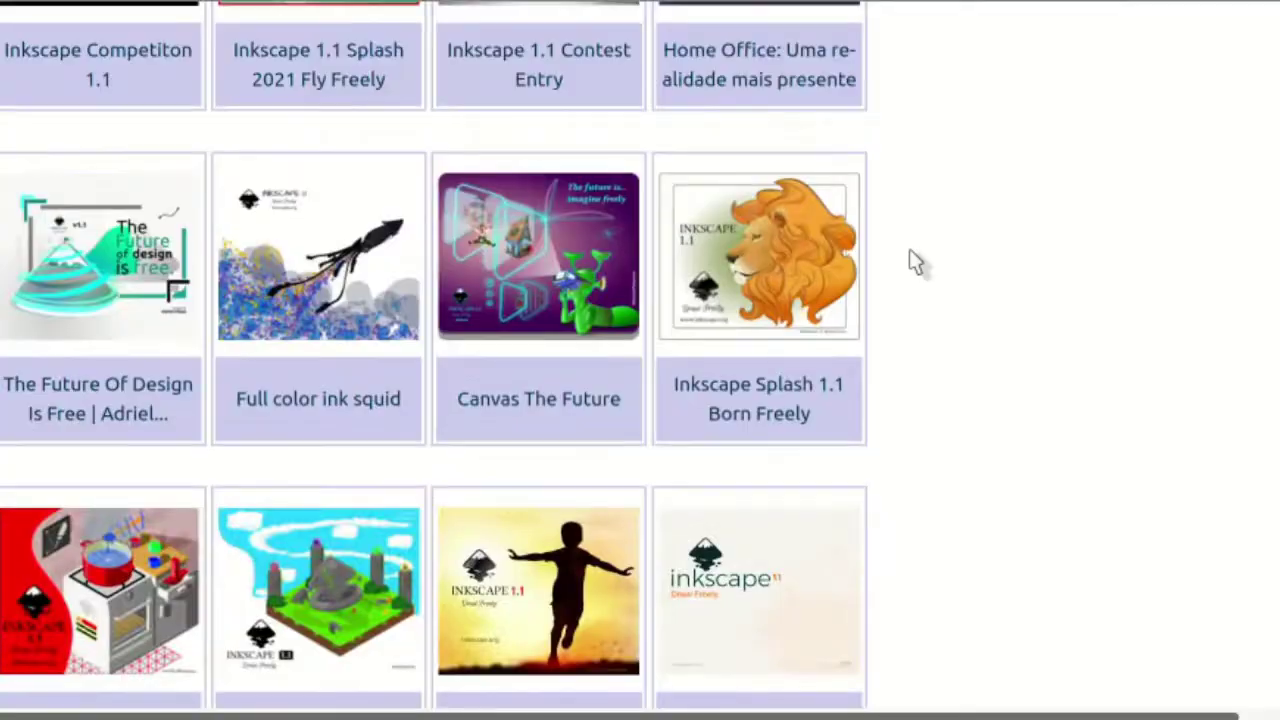
pyautogui.scroll(10, 909, 263)
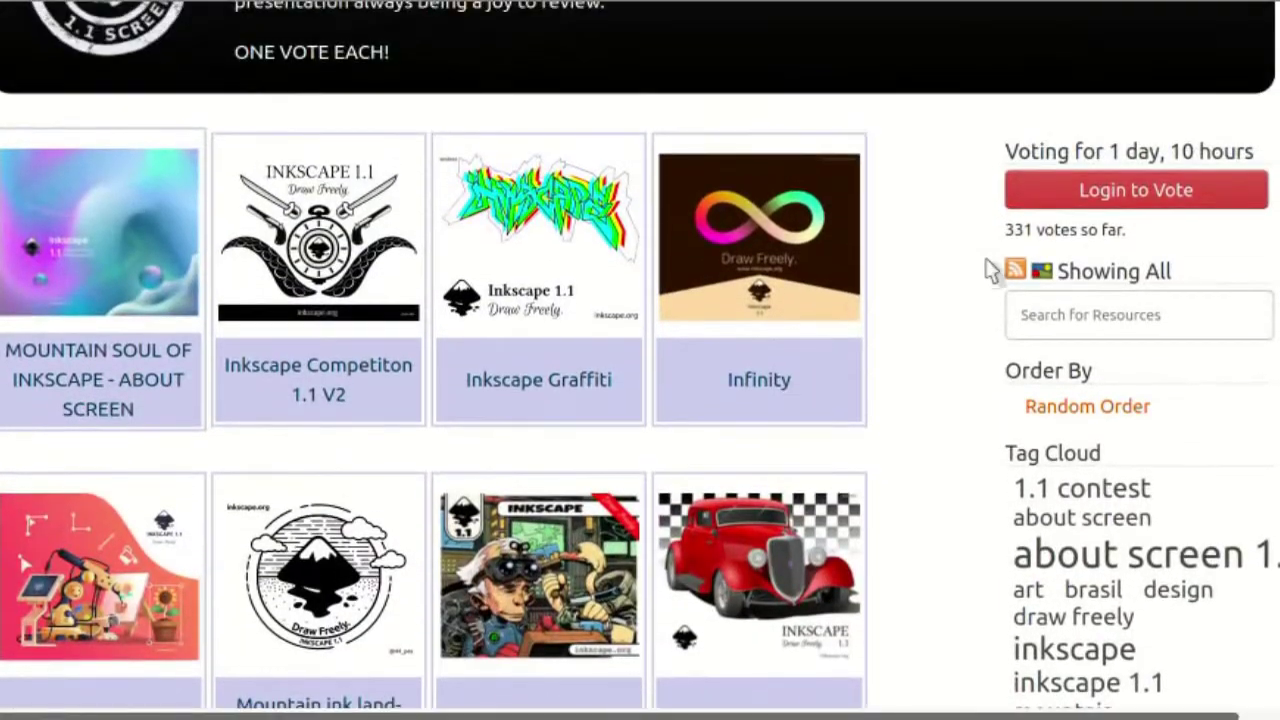
pyautogui.click(1046, 274)
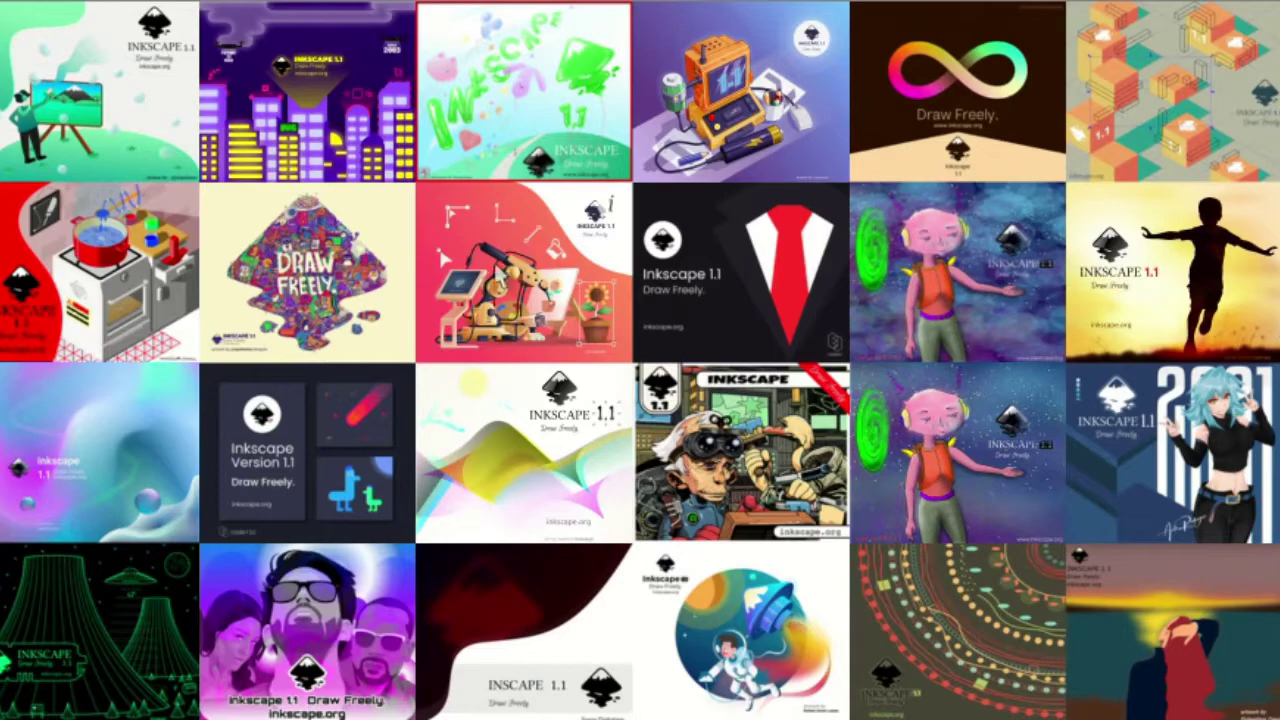
# View the Draw Freely entry full-size, then return to the mosaic
pyautogui.click(366, 308)
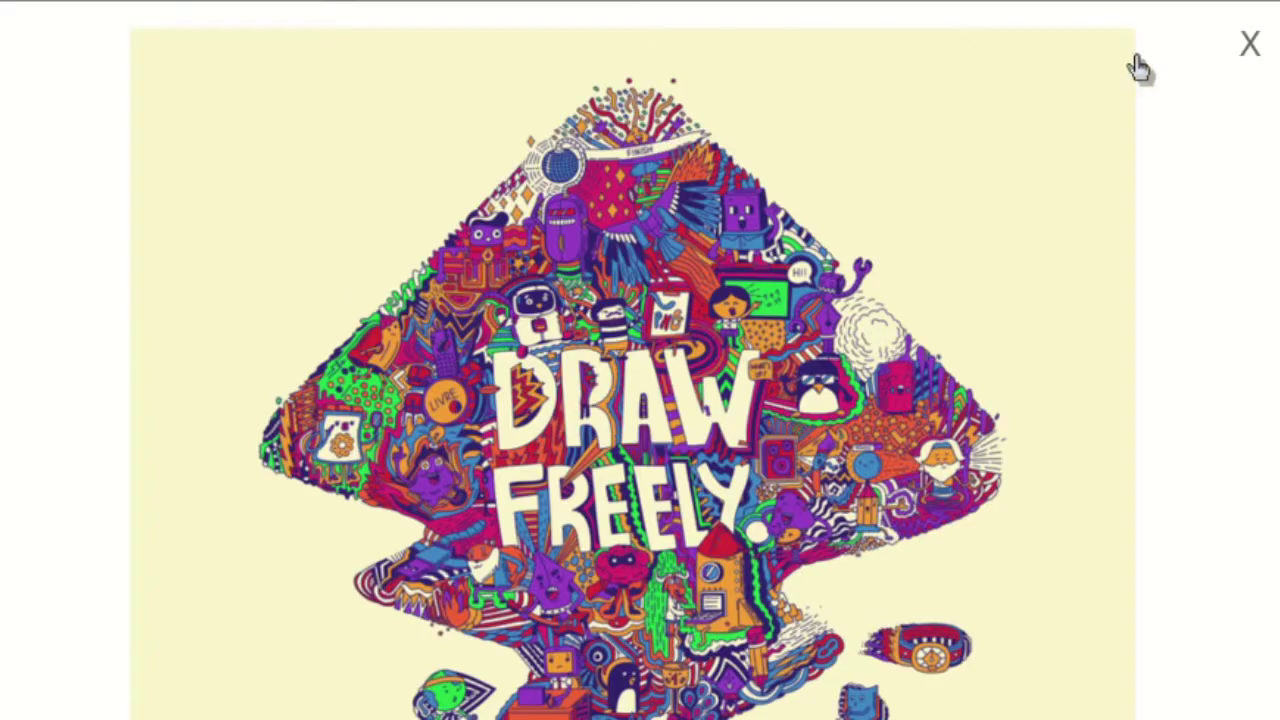
pyautogui.click(1245, 47)
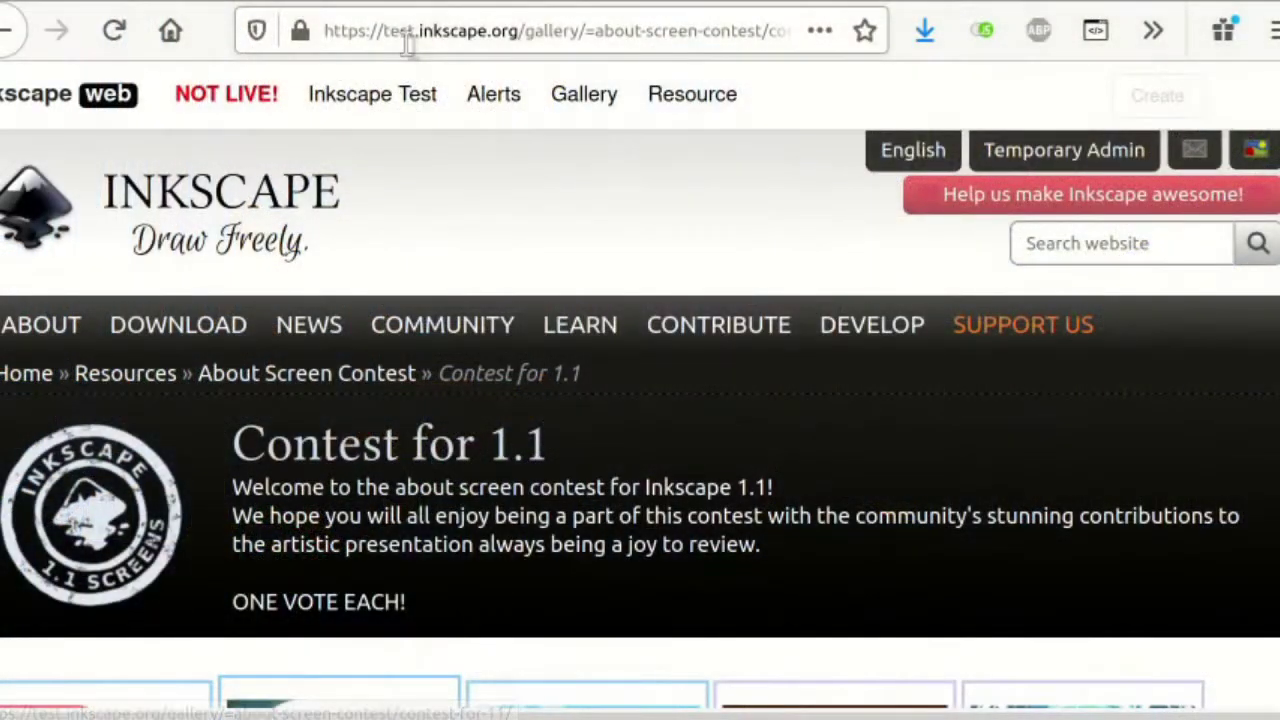
# On the test.inkscape.org gallery, make Serenity the top-ranked vote
pyautogui.moveTo(383, 31); pyautogui.dragTo(432, 32)
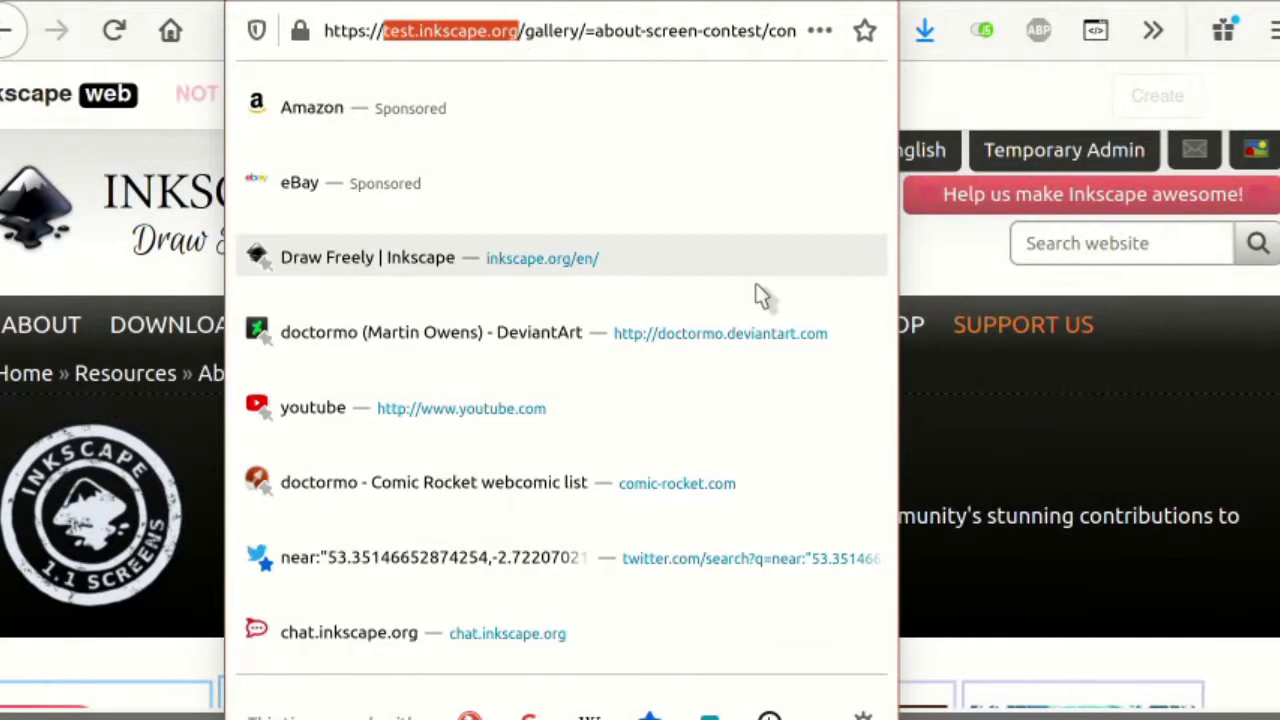
pyautogui.click(950, 252)
pyautogui.scroll(-5, 714, 246)
pyautogui.scroll(-4, 714, 246)
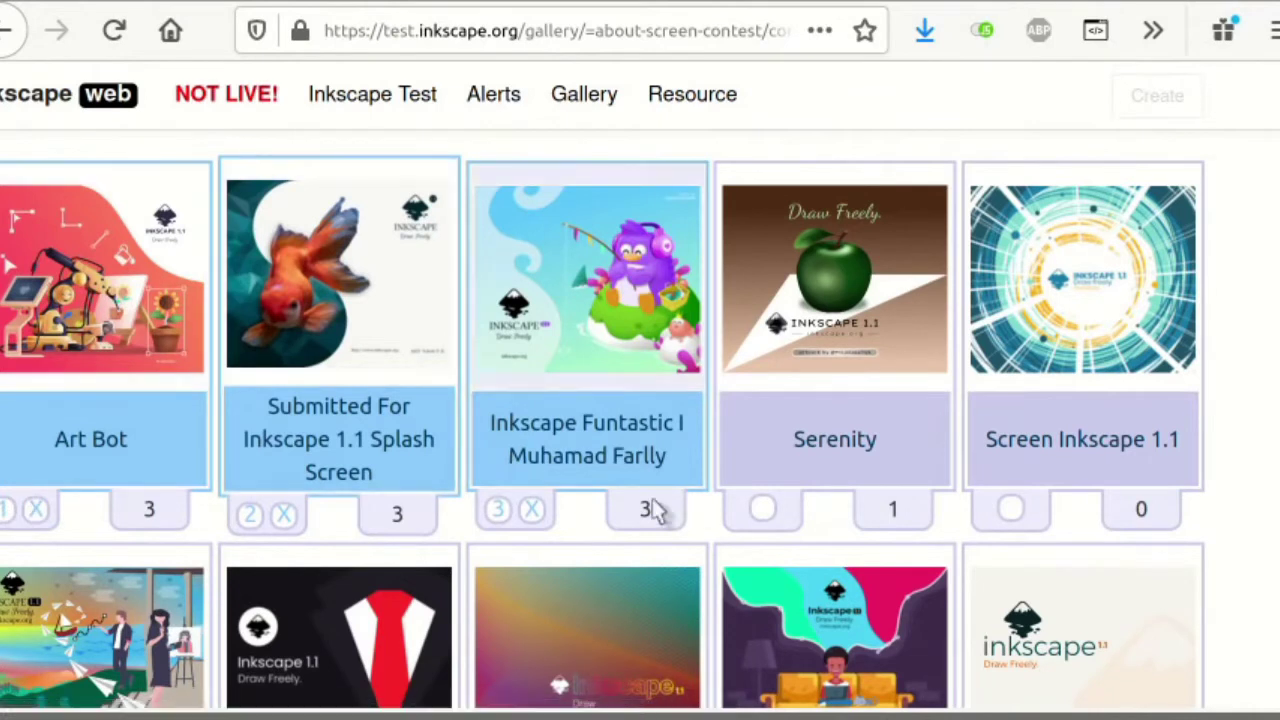
pyautogui.click(762, 512)
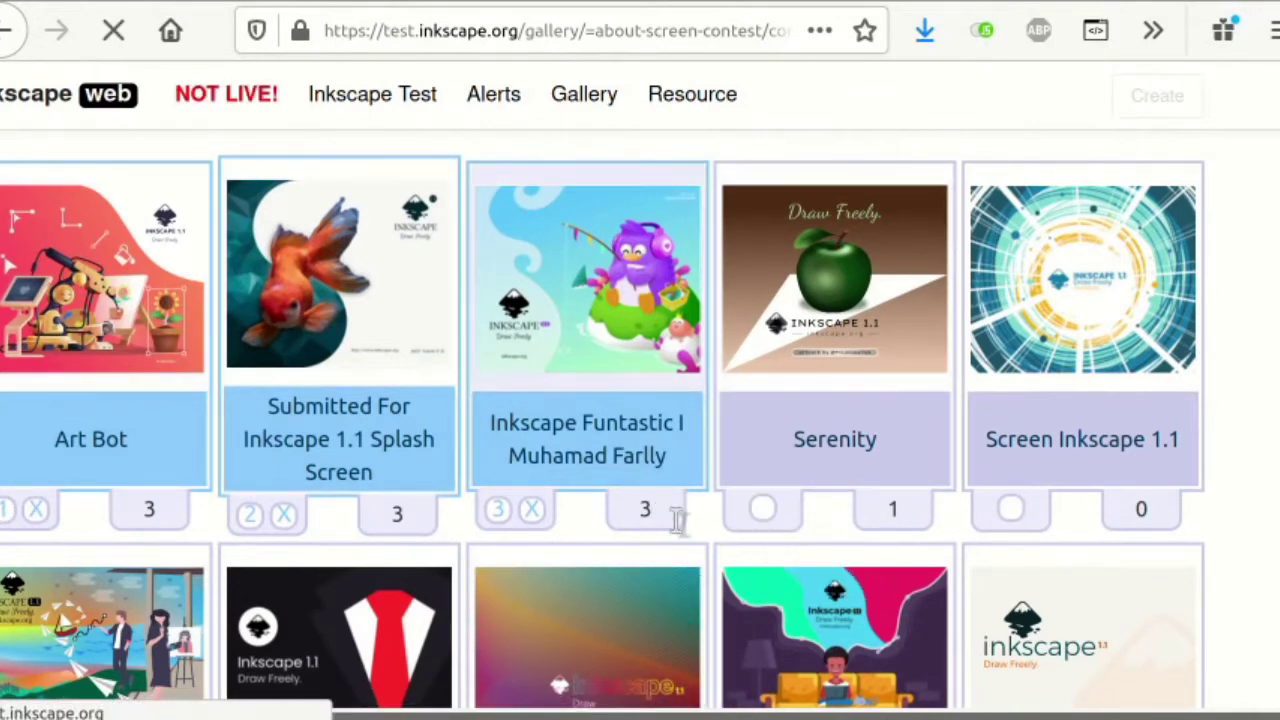
# Move Inkscape Funtastic to first choice, ahead of Serenity and Art Bot
pyautogui.scroll(-3, 680, 530)
pyautogui.scroll(-5, 677, 531)
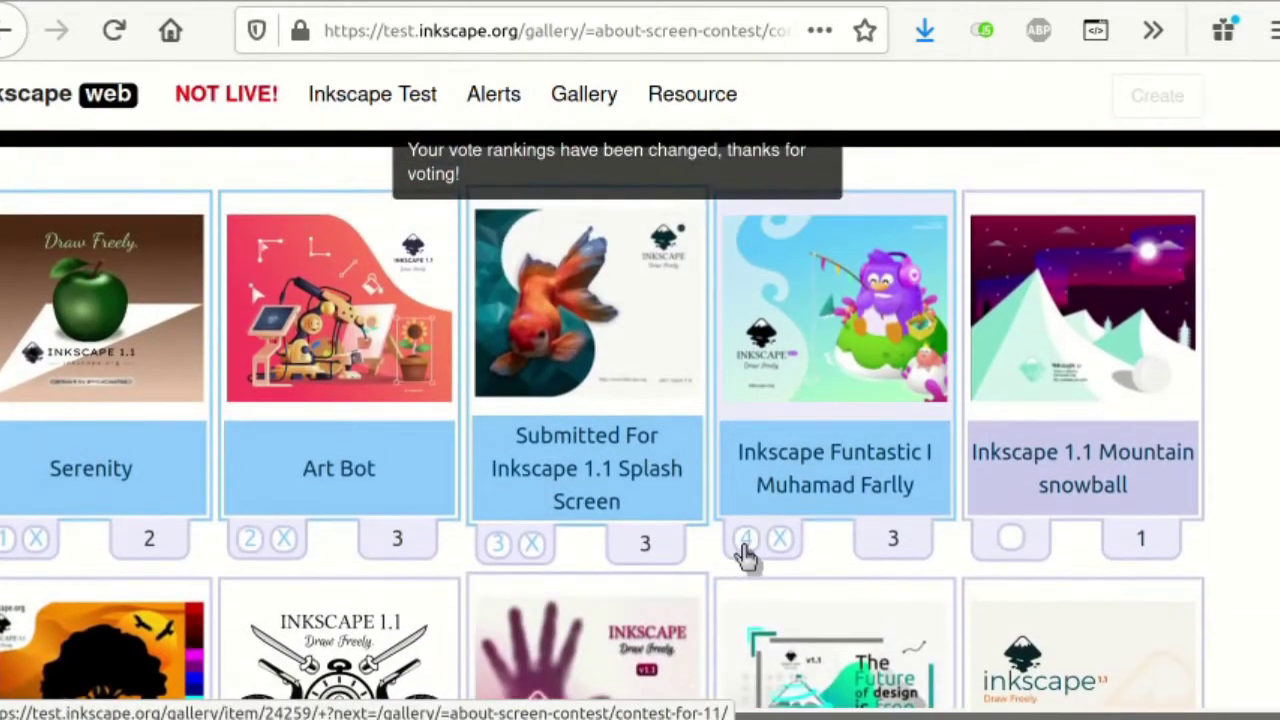
pyautogui.click(749, 550)
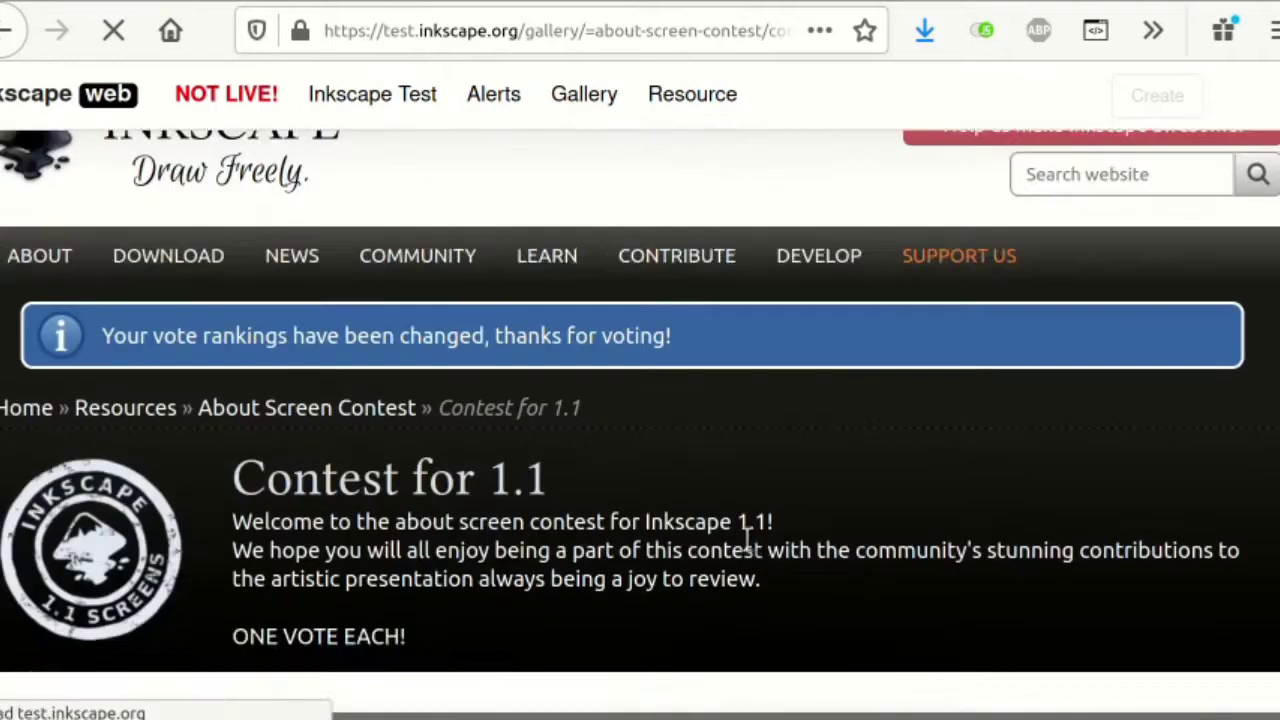
pyautogui.scroll(-3, 744, 532)
pyautogui.scroll(-3, 748, 540)
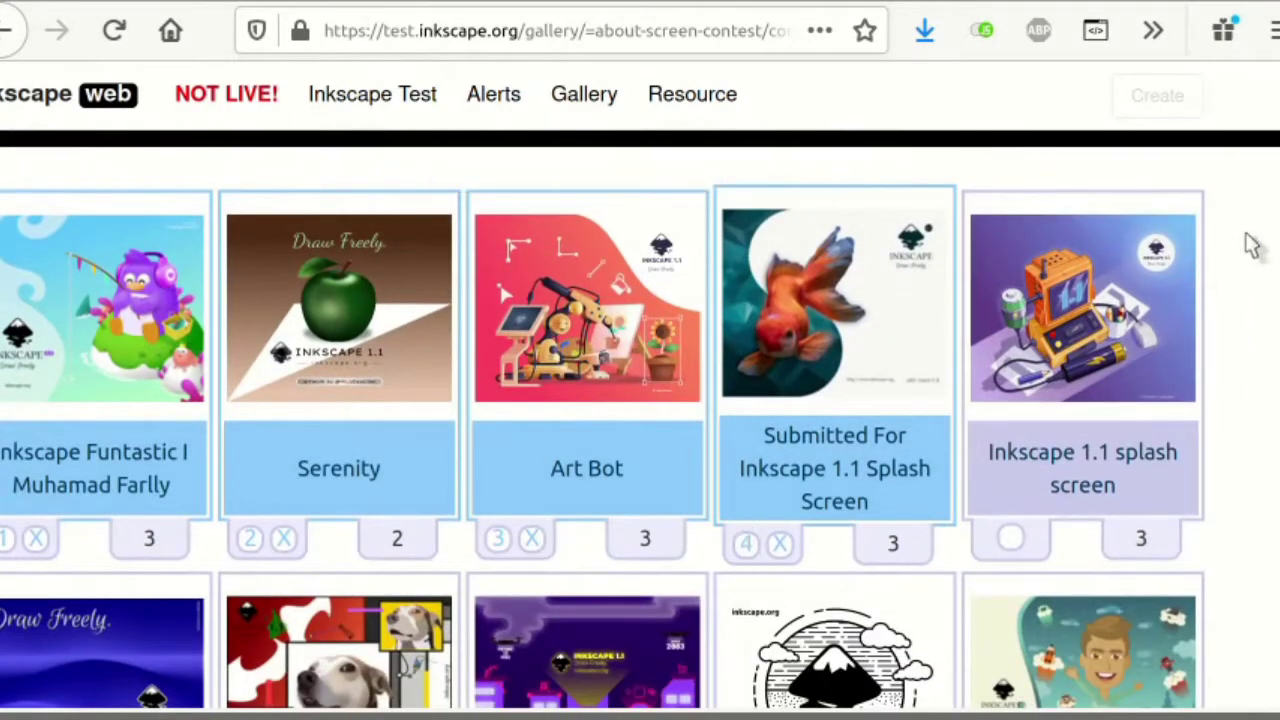
pyautogui.scroll(-15, 640, 420)
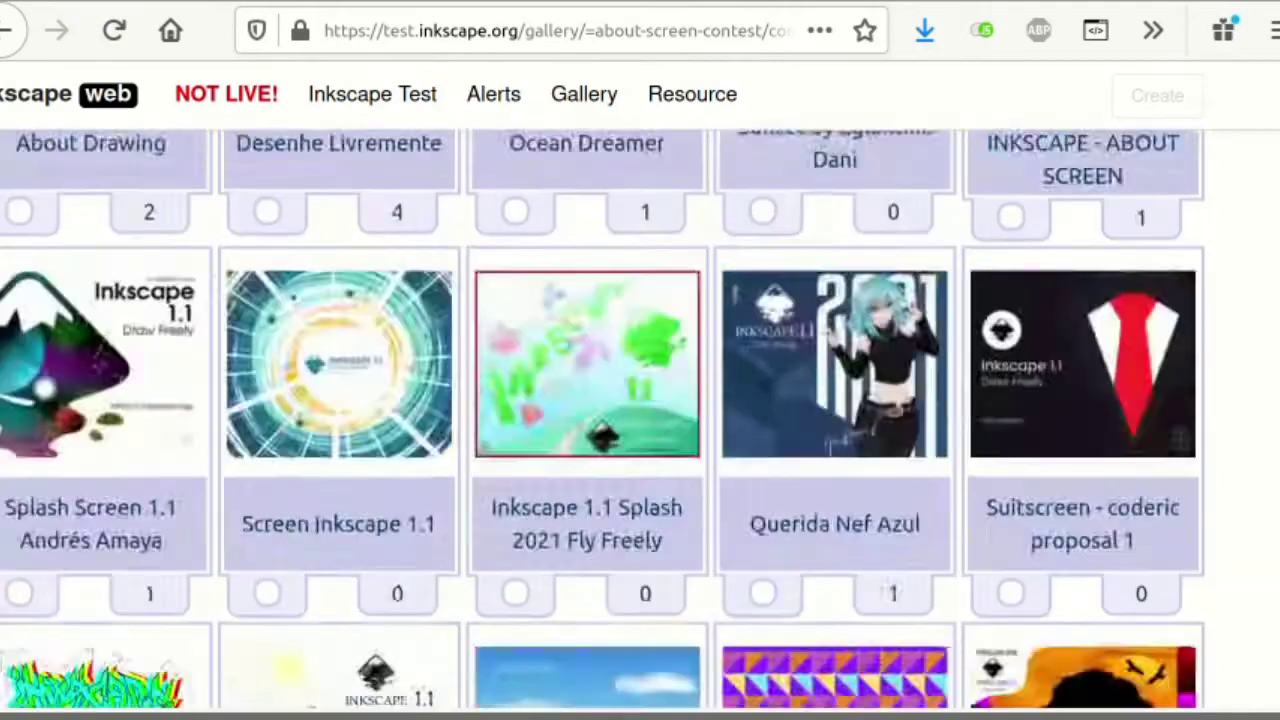
pyautogui.scroll(-15, 640, 420)
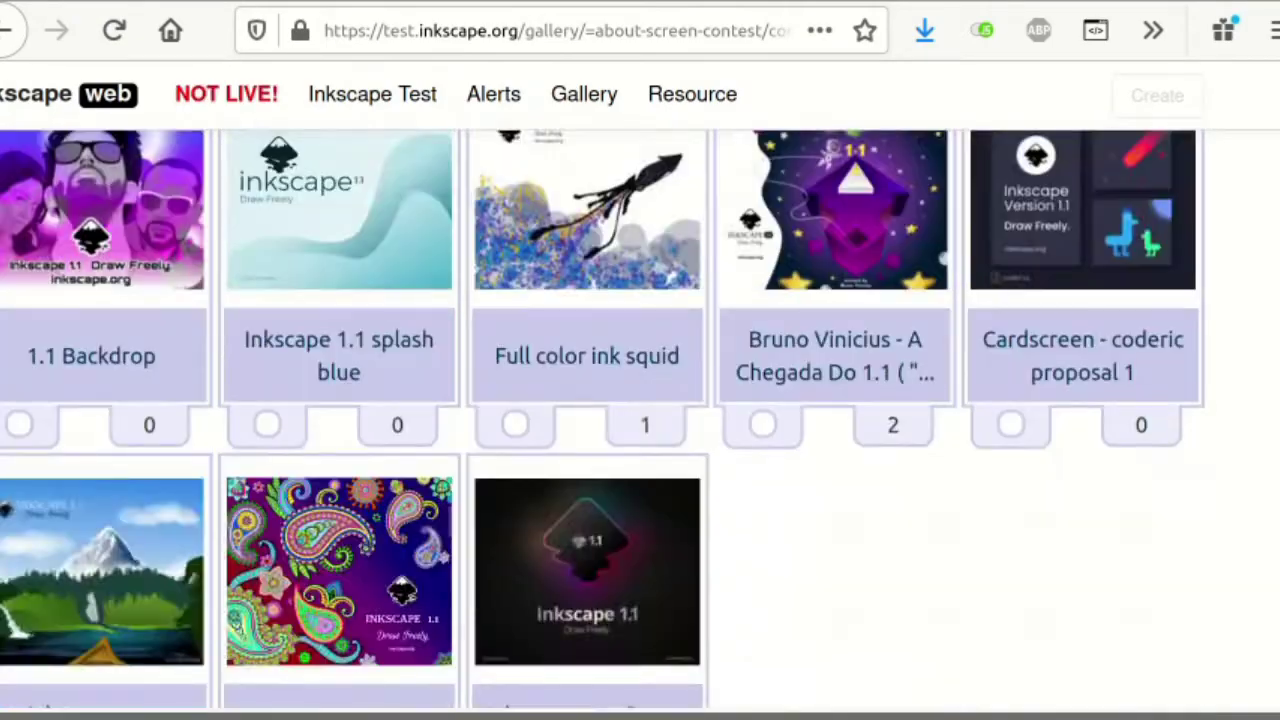
pyautogui.scroll(-4, 640, 420)
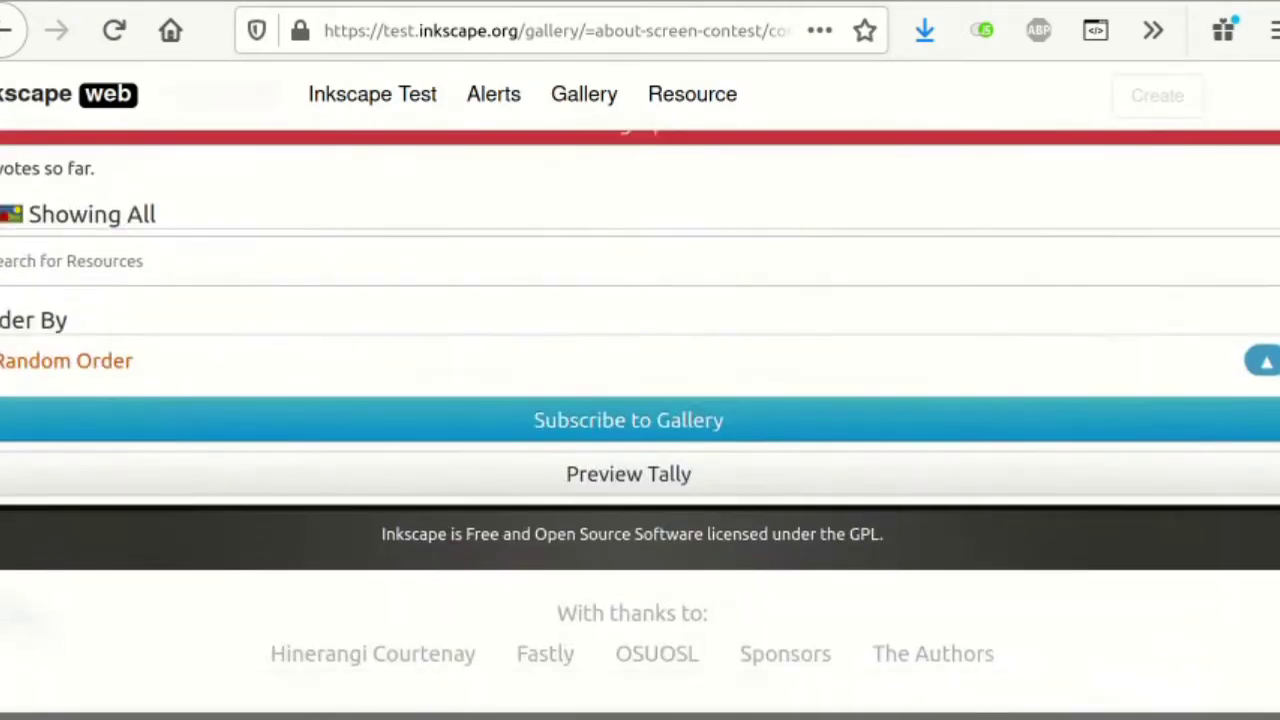
# Preview the STV tally with the number of winners set to 5
pyautogui.click(829, 480)
pyautogui.scroll(-5, 752, 500)
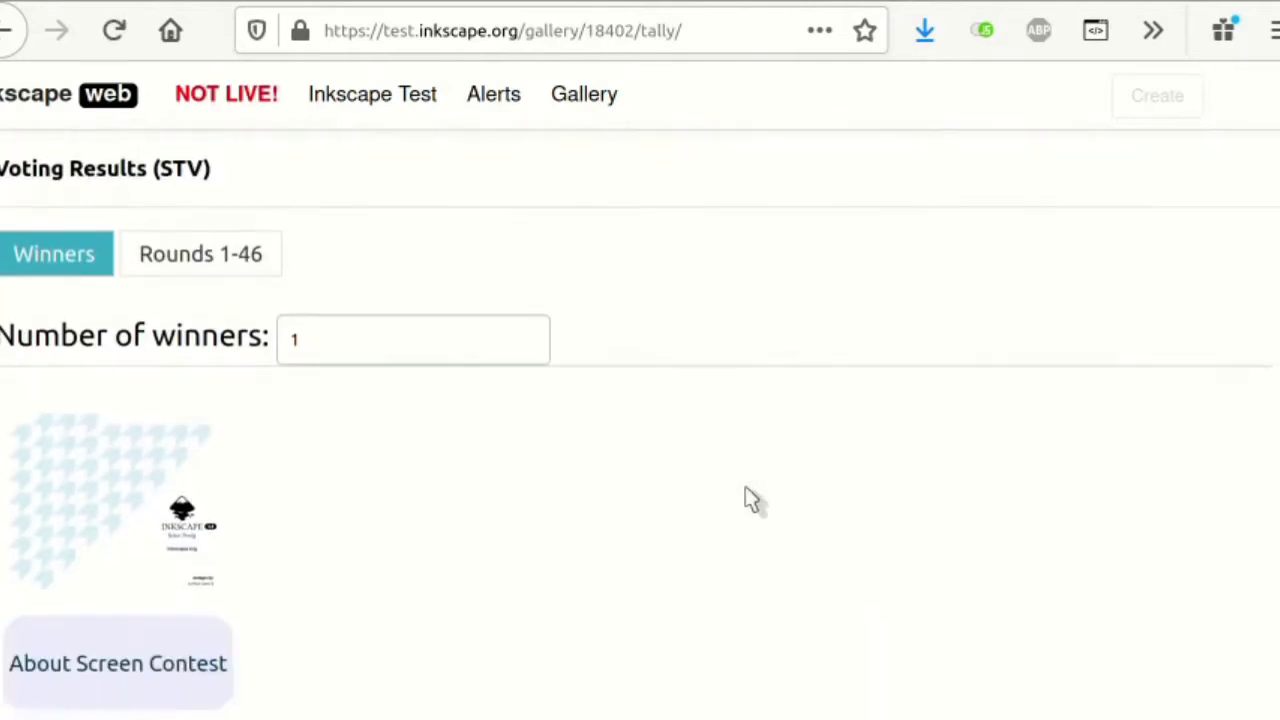
pyautogui.doubleClick(414, 242)
pyautogui.write('5')
pyautogui.press('Return')
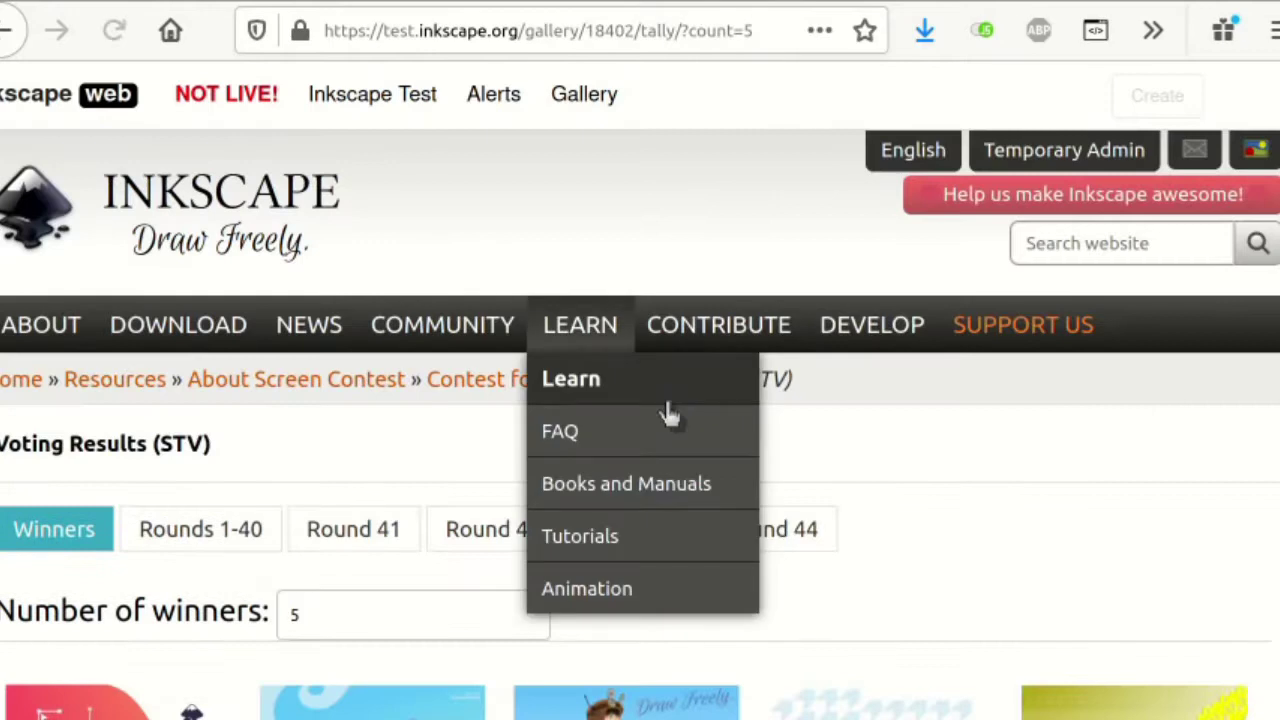
# Show the vote totals for rounds 1–40
pyautogui.scroll(-6, 666, 409)
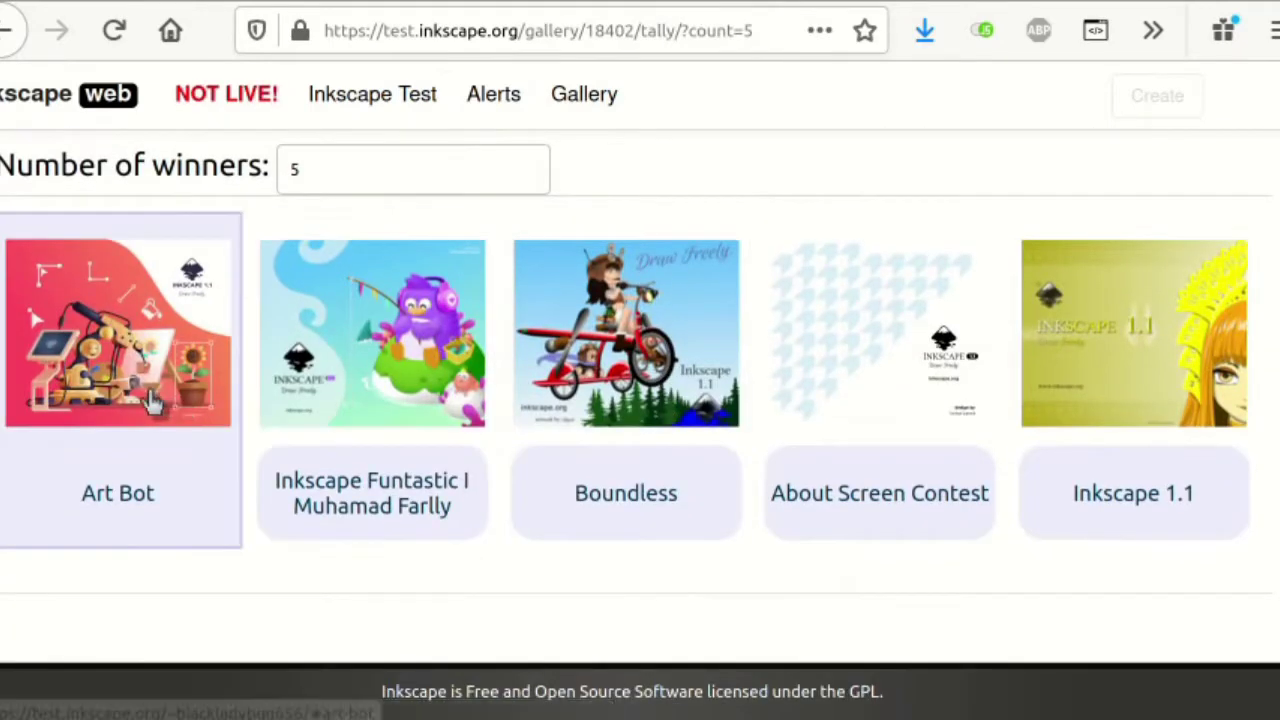
pyautogui.scroll(3, 157, 400)
pyautogui.click(224, 306)
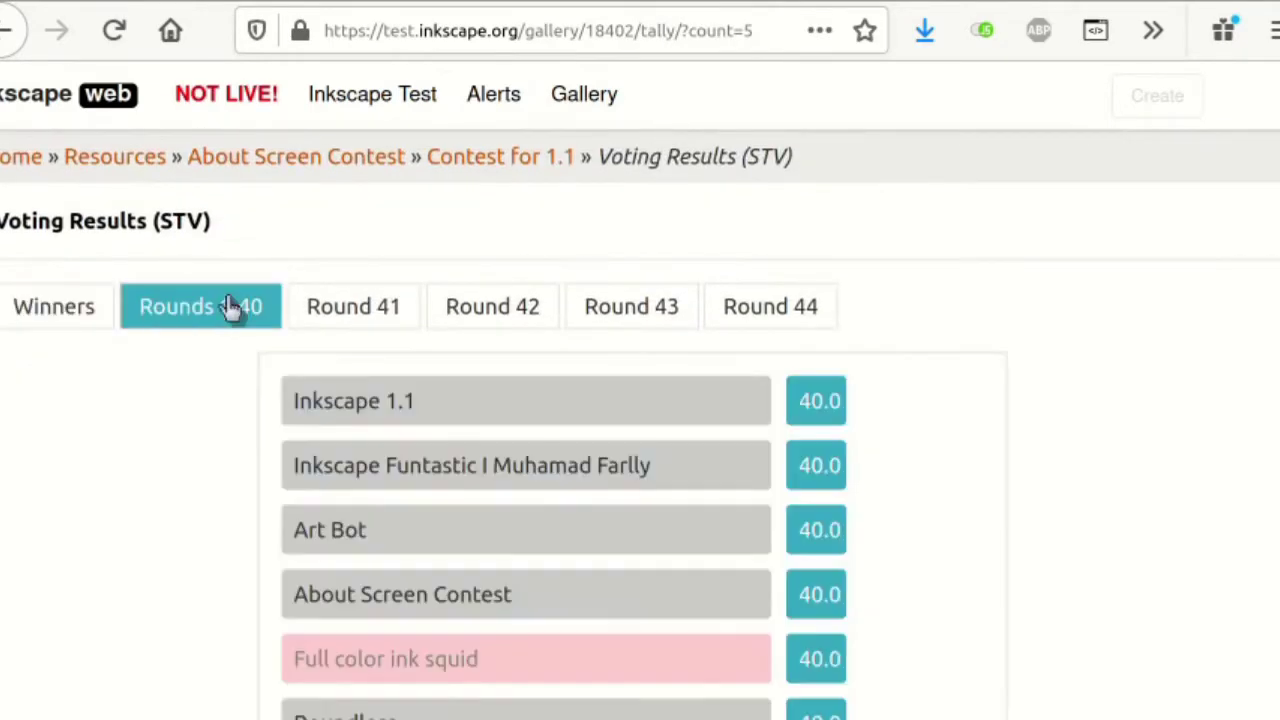
pyautogui.scroll(-2, 371, 365)
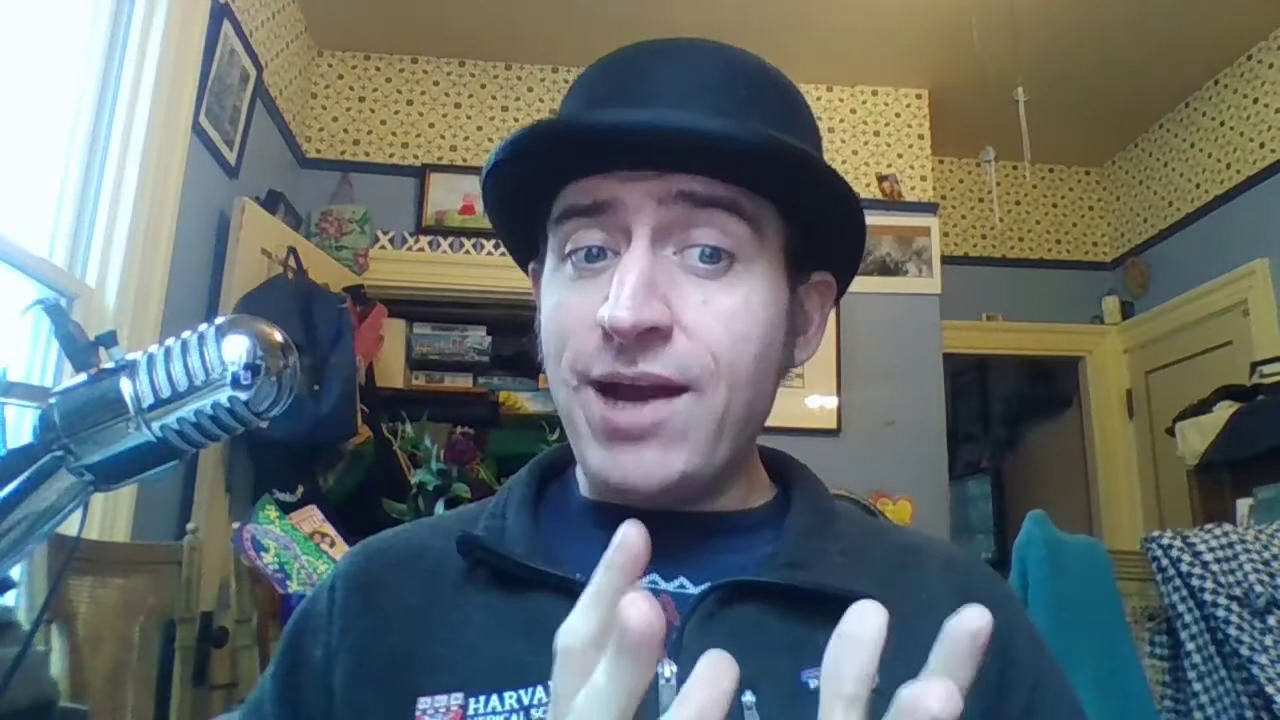